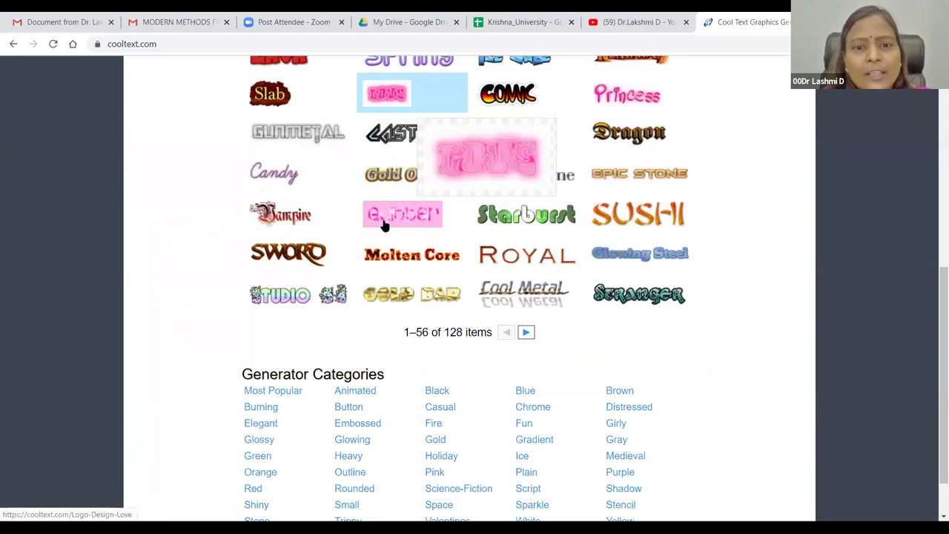
Browse the available text styles on the first and second pages of the Most Popular list.
scroll(403, 207, "up", 3)
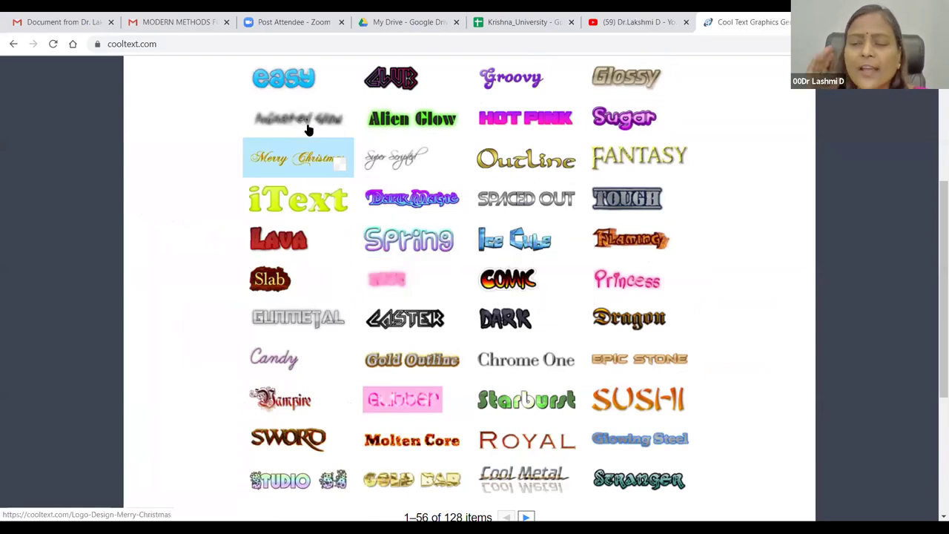
mouse_move(309, 129)
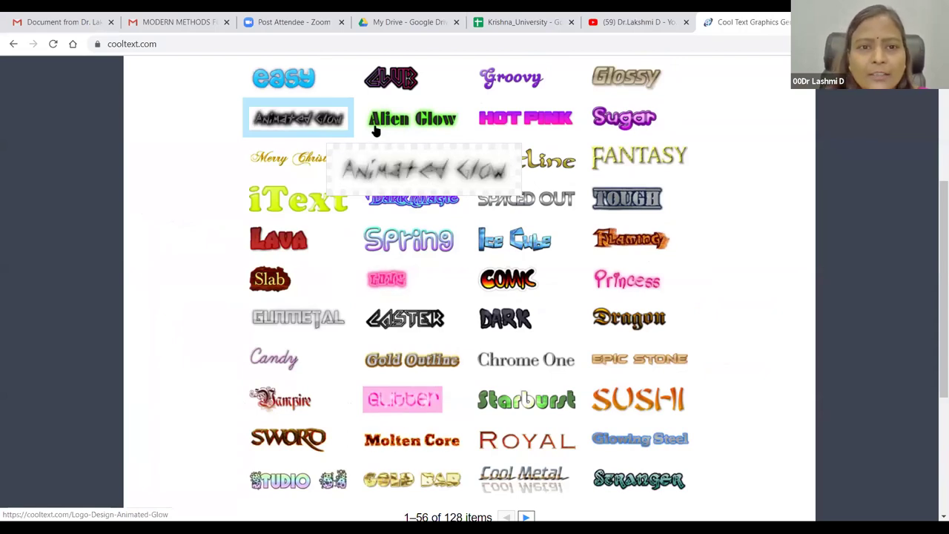
scroll(526, 278, "down", 3)
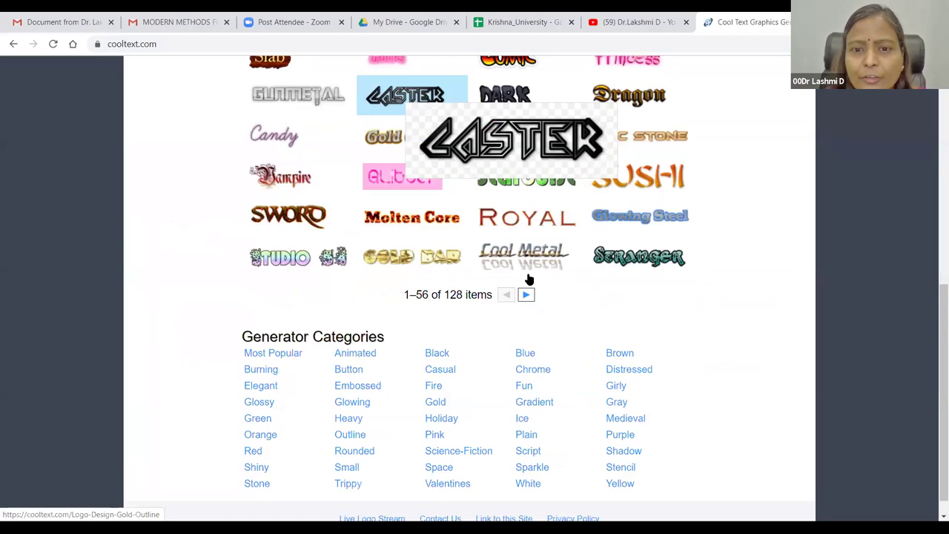
left_click(526, 273)
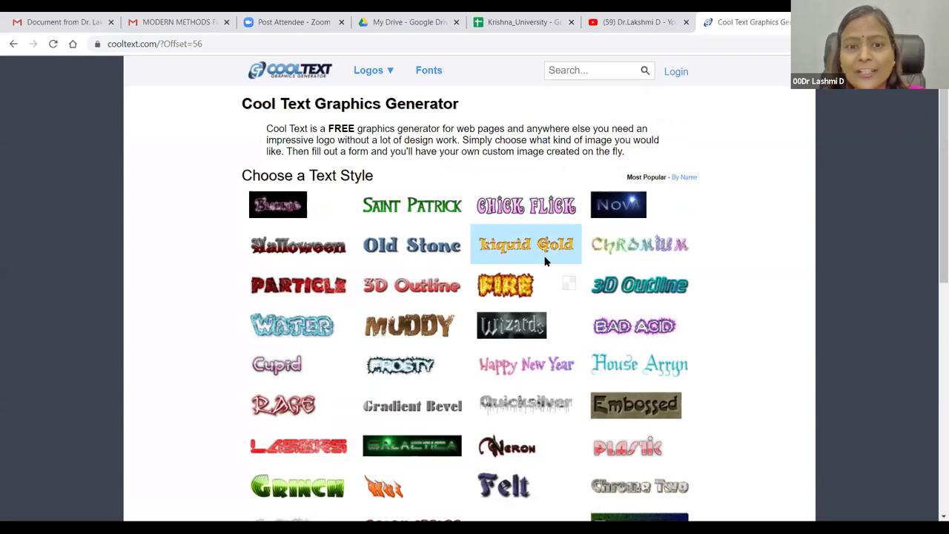
scroll(545, 261, "down", 3)
scroll(544, 262, "down", 3)
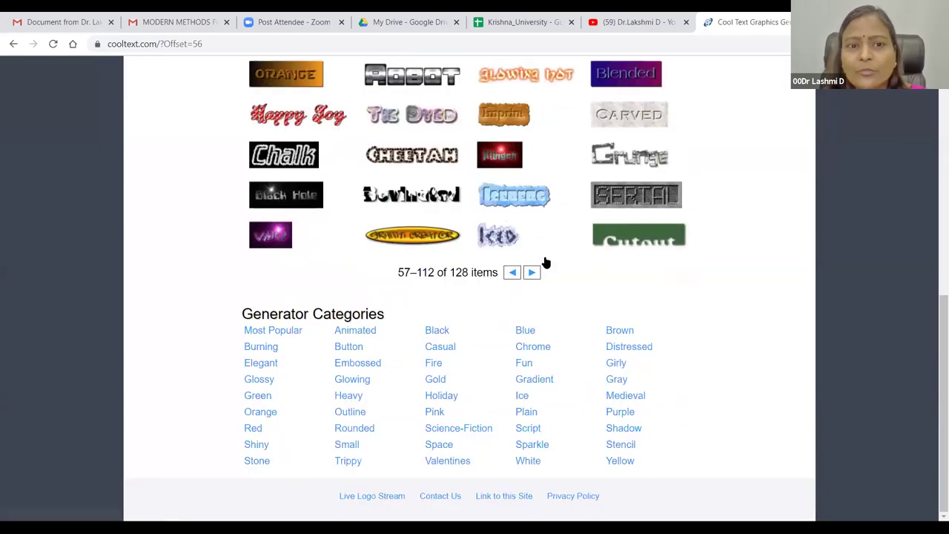
scroll(526, 259, "up", 3)
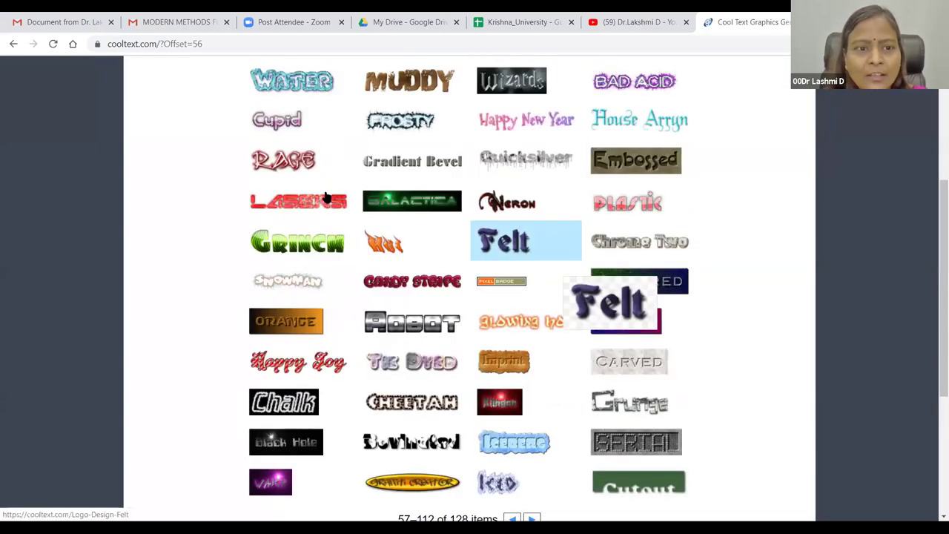
scroll(326, 196, "up", 3)
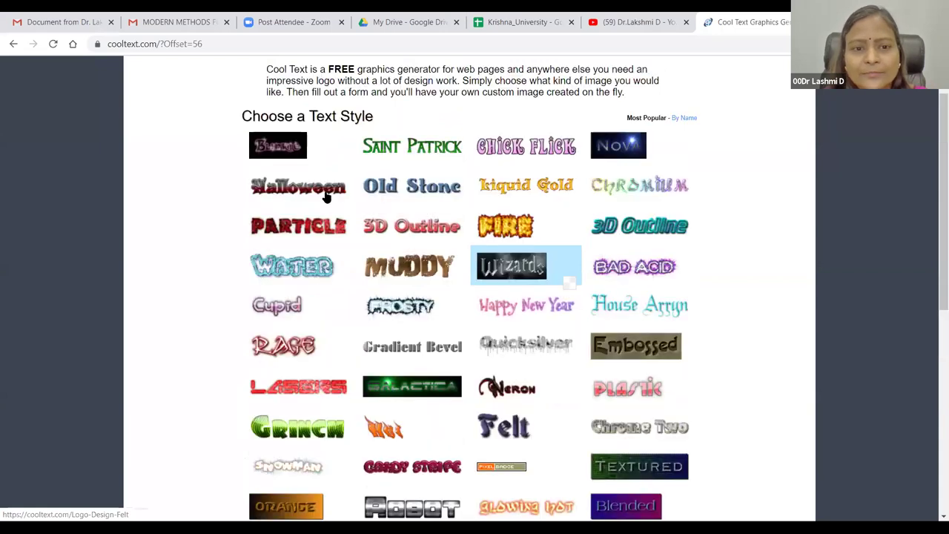
Choose the Halloween text style and set the logo text to "Krishna University Session".
left_click(418, 287)
type("Krishna University")
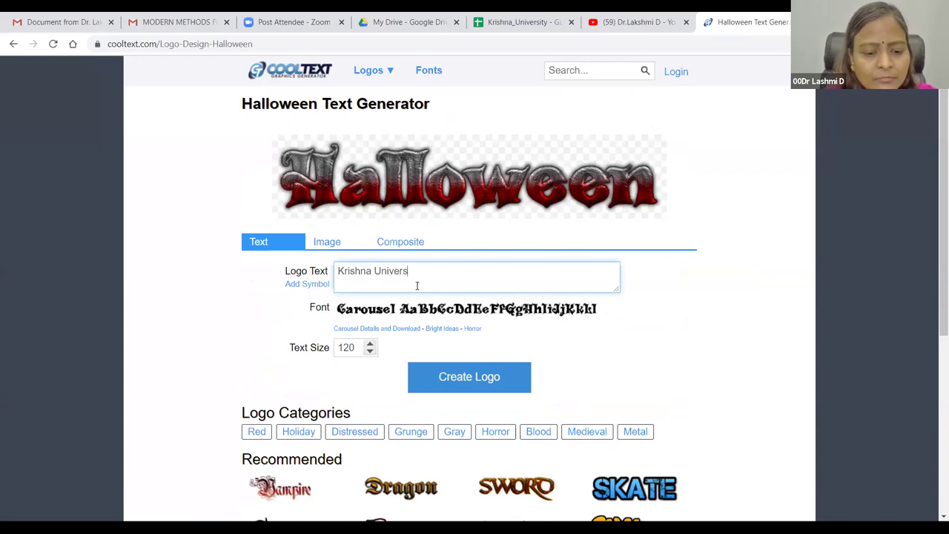
type(" Session")
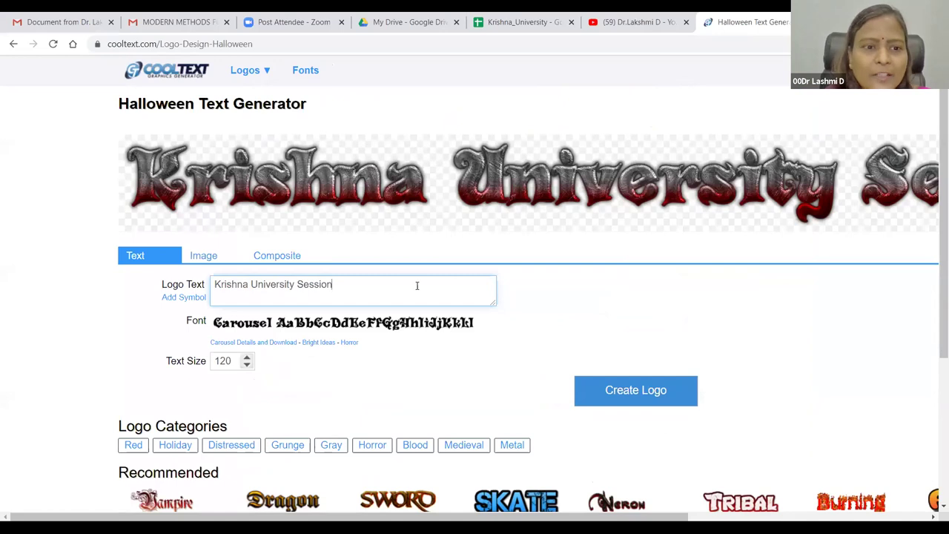
Check the Image and Composite settings of the Halloween logo and return to its text settings.
left_click(210, 259)
left_click(276, 259)
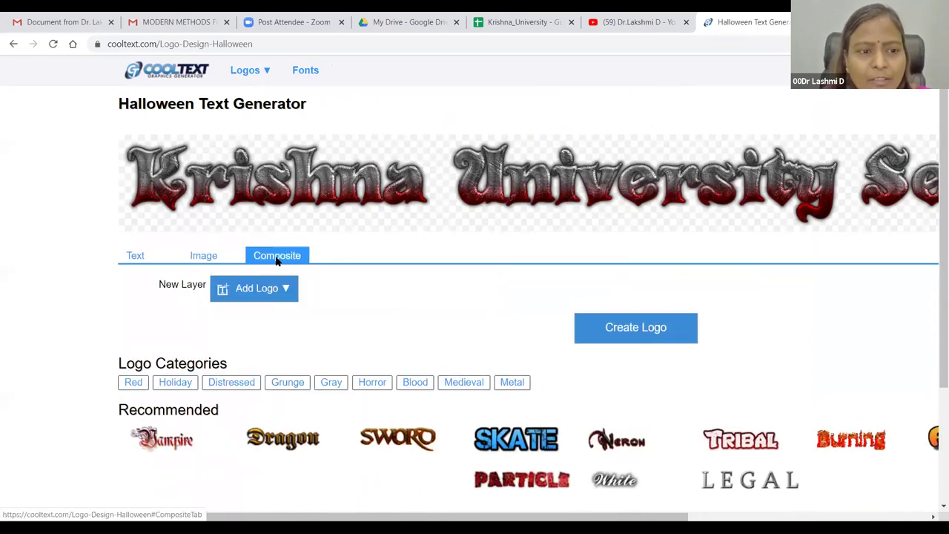
left_click(144, 258)
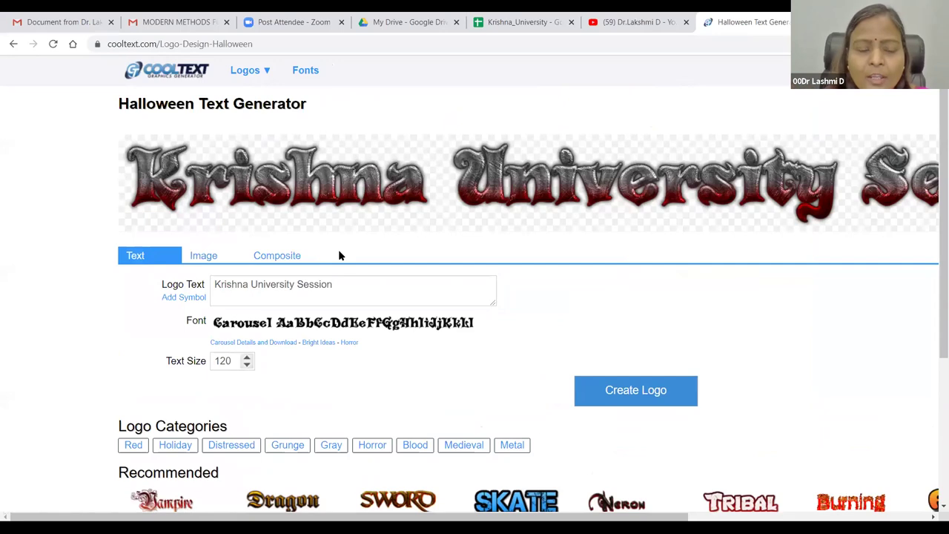
Add the number 1 award ribbon symbol to the logo and move it slightly outward at the start of the text.
left_click(177, 298)
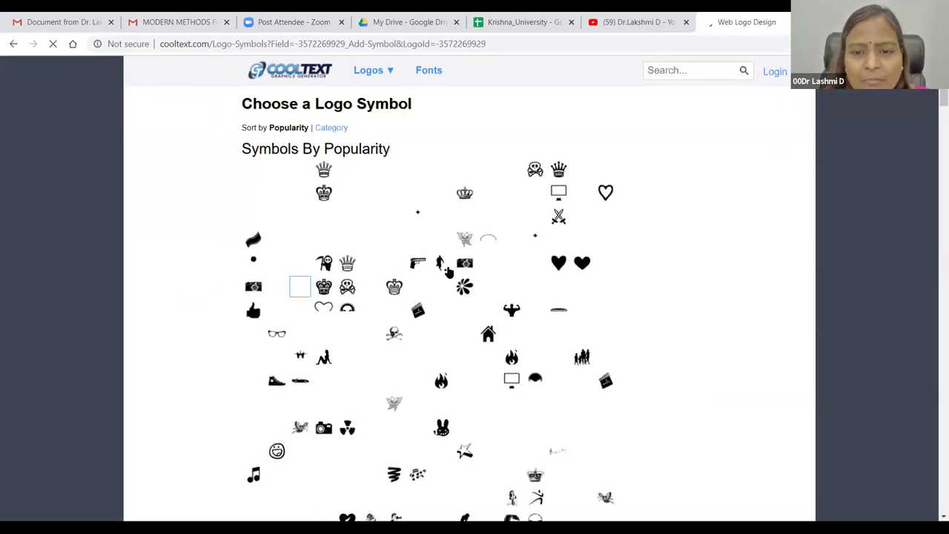
scroll(452, 286, "down", 1)
scroll(453, 286, "down", 1)
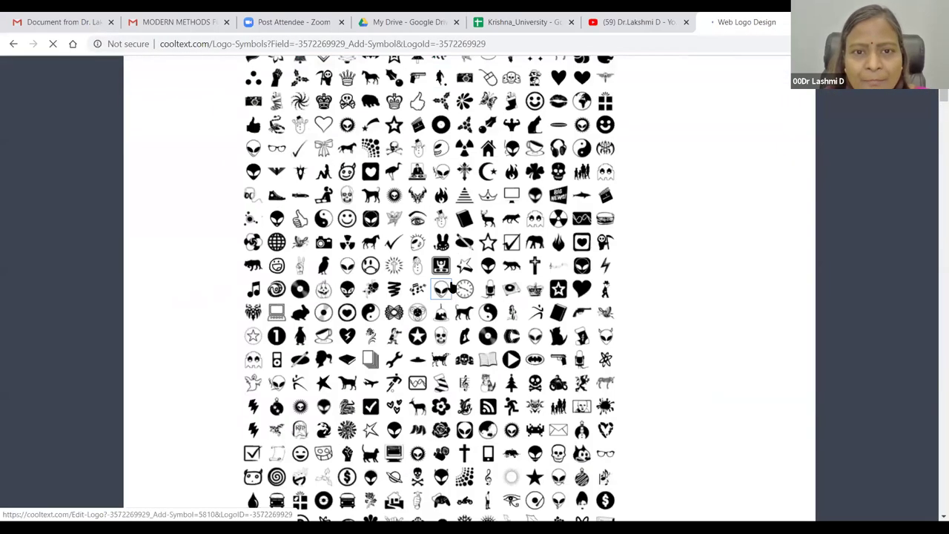
scroll(452, 287, "down", 1)
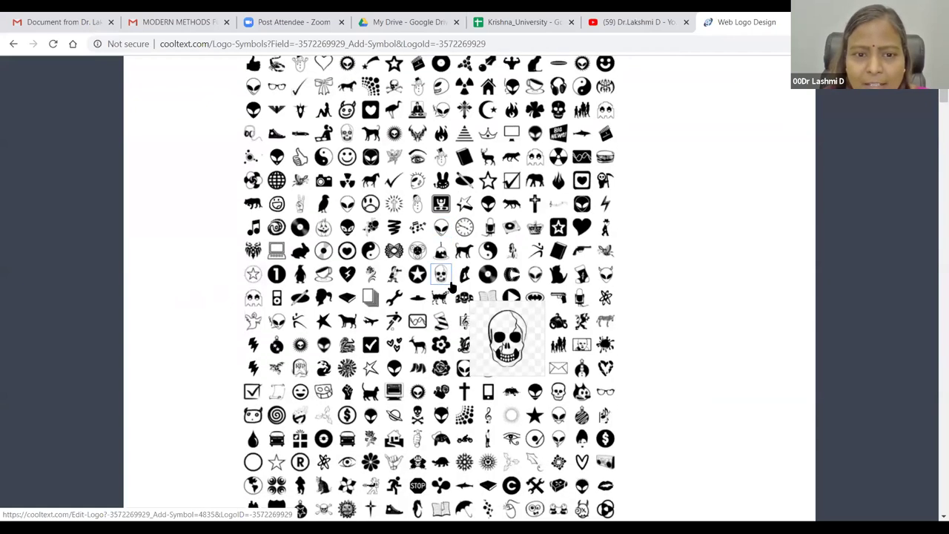
scroll(452, 286, "up", 3)
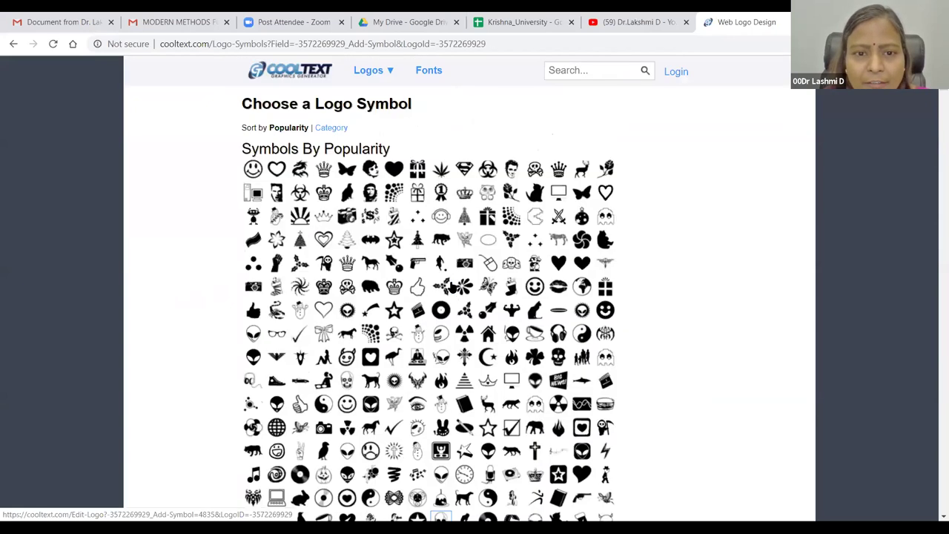
left_click(445, 196)
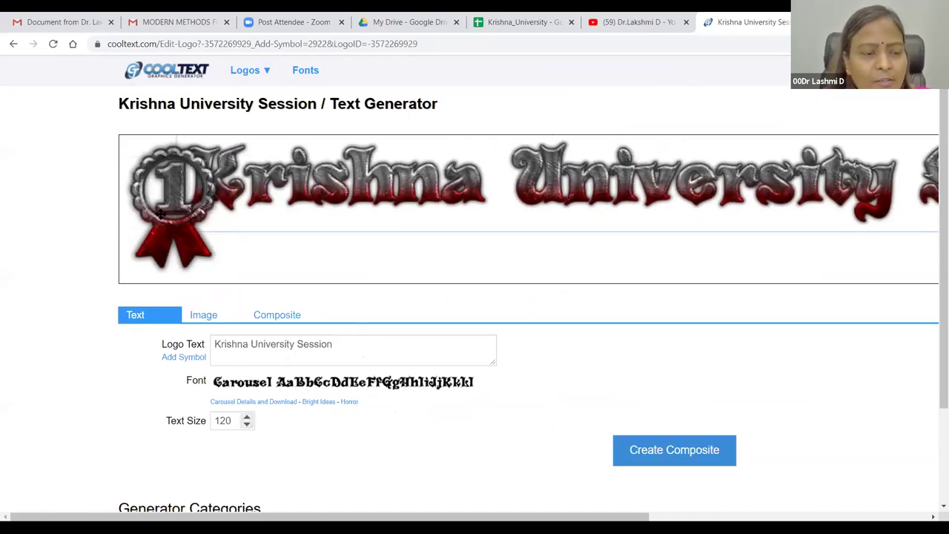
left_click_drag(146, 205, 150, 205)
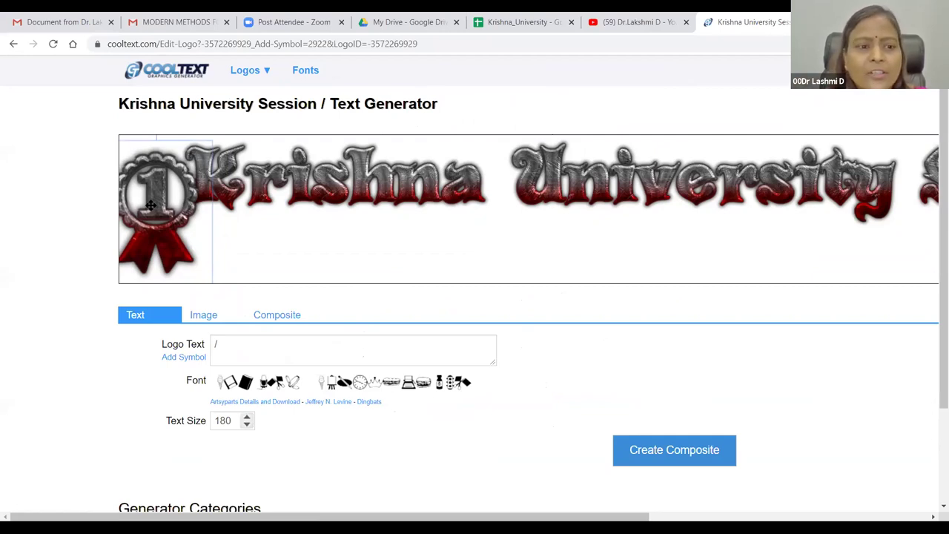
Generate the composite logo with the ribbon symbol and download the resulting image.
scroll(494, 259, "down", 2)
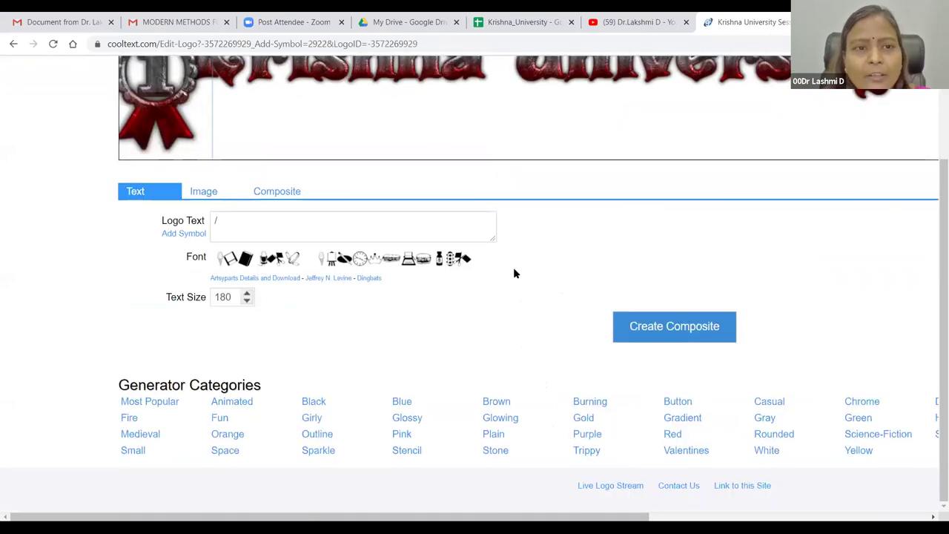
scroll(513, 270, "up", 2)
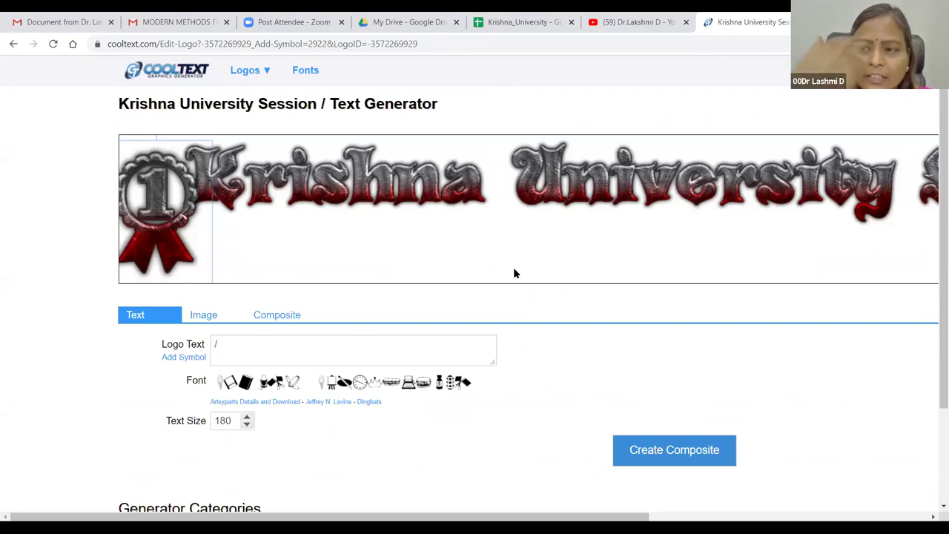
scroll(515, 274, "down", 2)
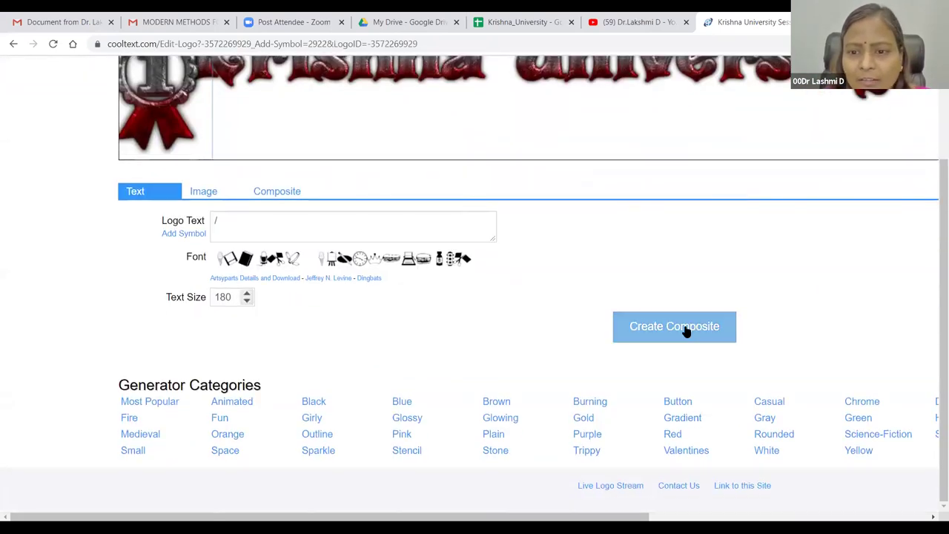
left_click(685, 331)
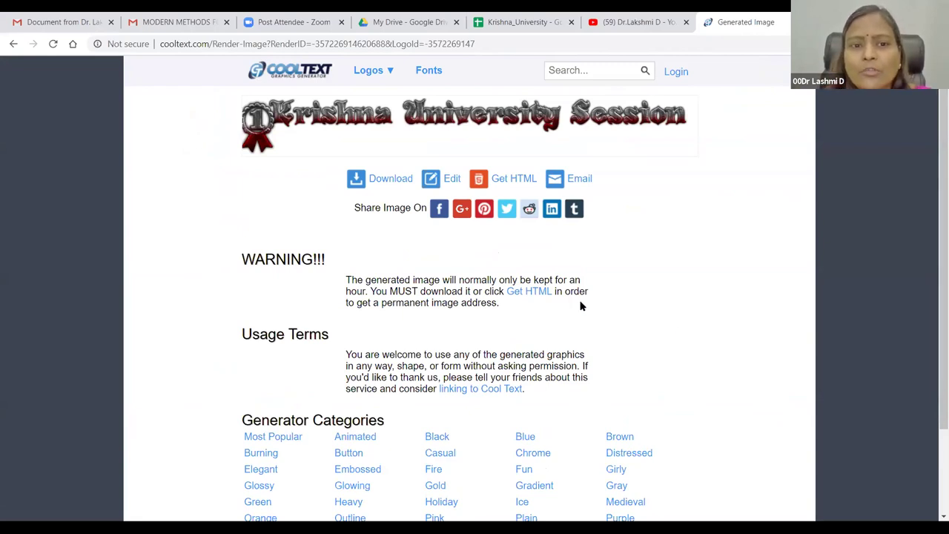
left_click(398, 179)
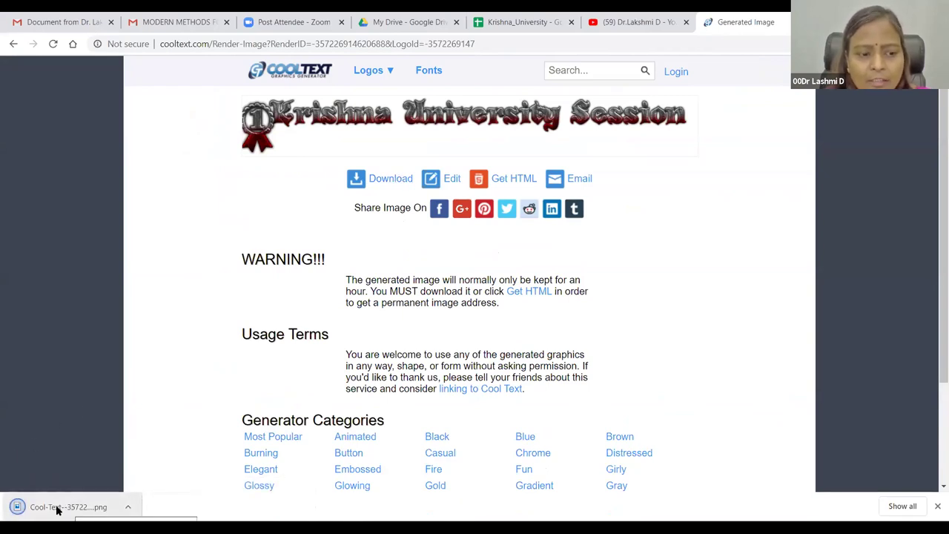
right_click(58, 509)
left_click(102, 472)
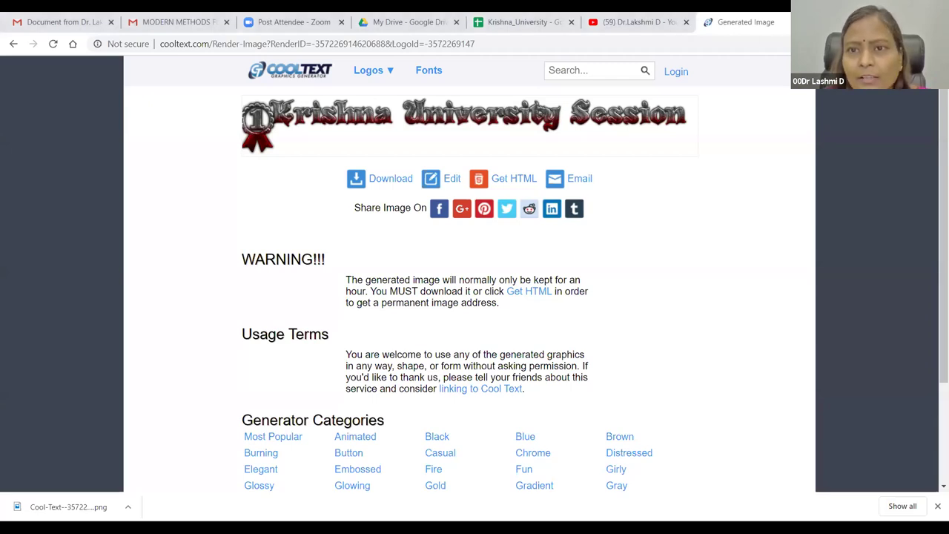
Go to google.com and search for "electronic circuits cheat sheet".
left_click_drag(526, 44, 126, 62)
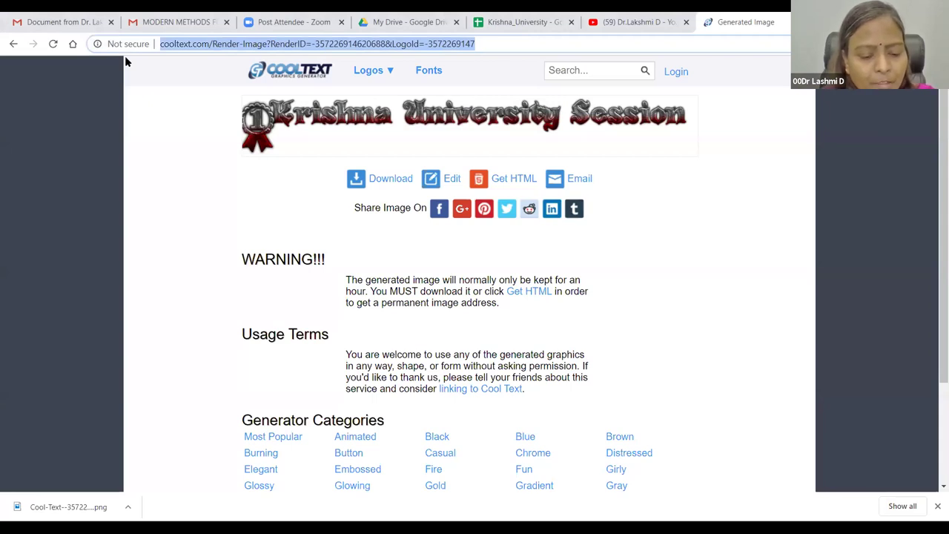
type("google.com")
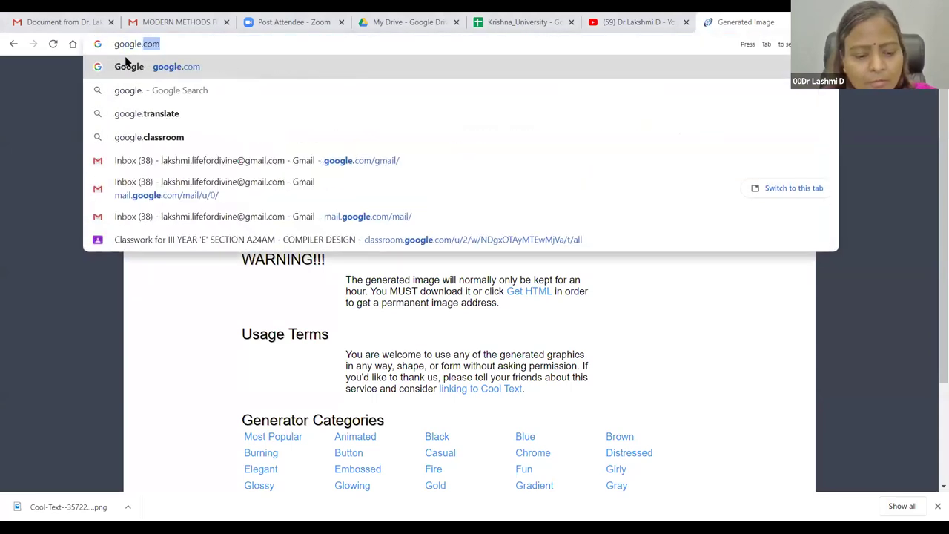
key("Return")
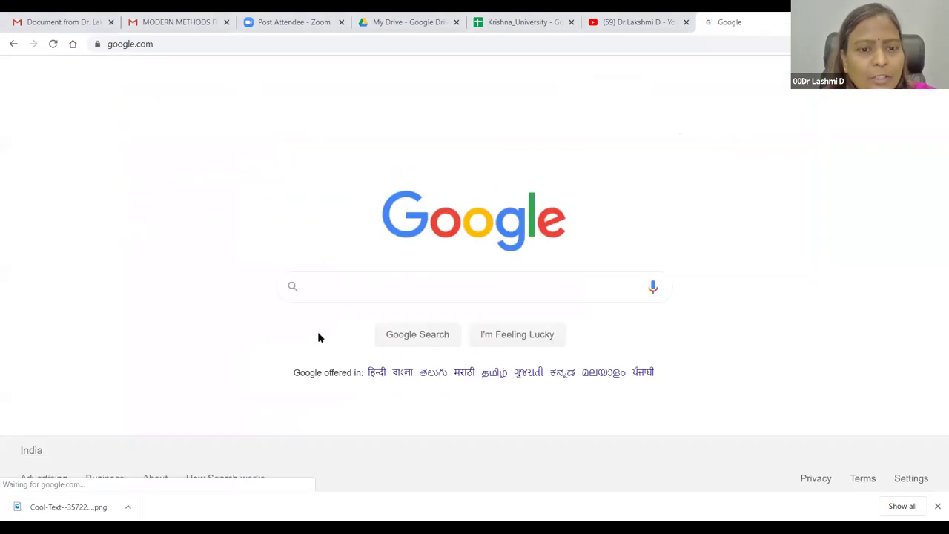
left_click(351, 290)
type("chea")
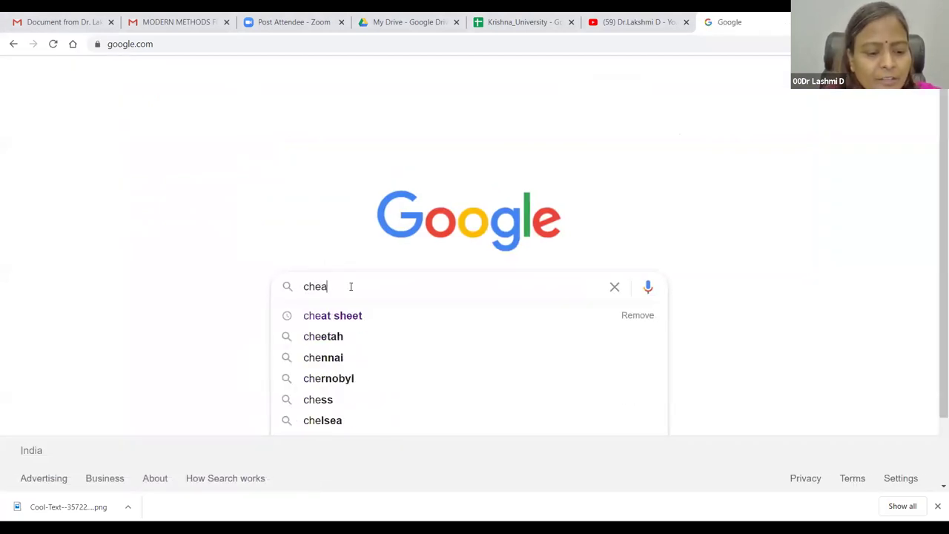
type("t sheet + ")
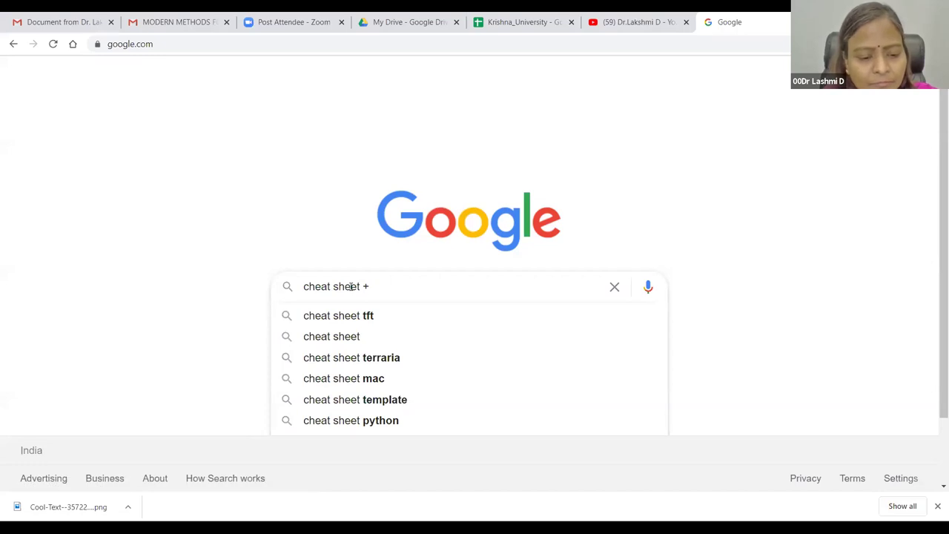
type("eletronic ci")
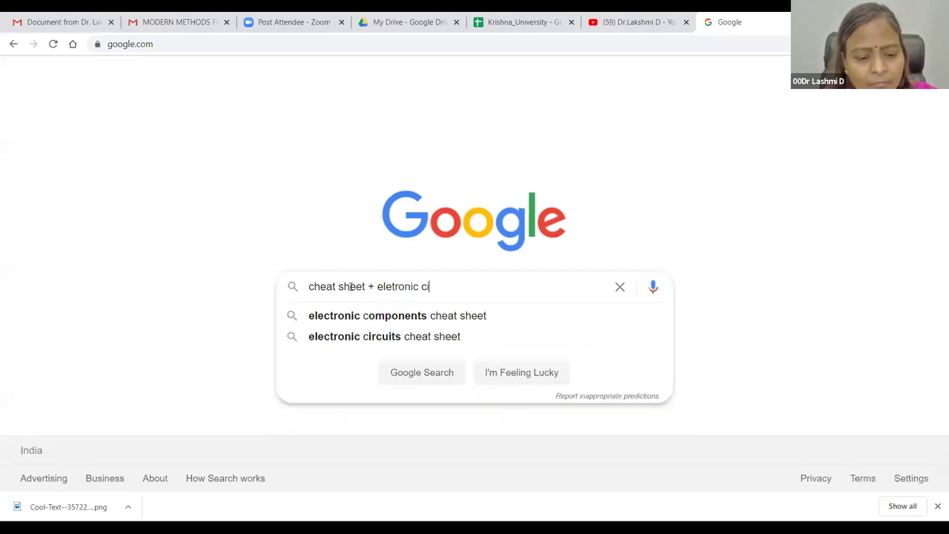
type("rcuits")
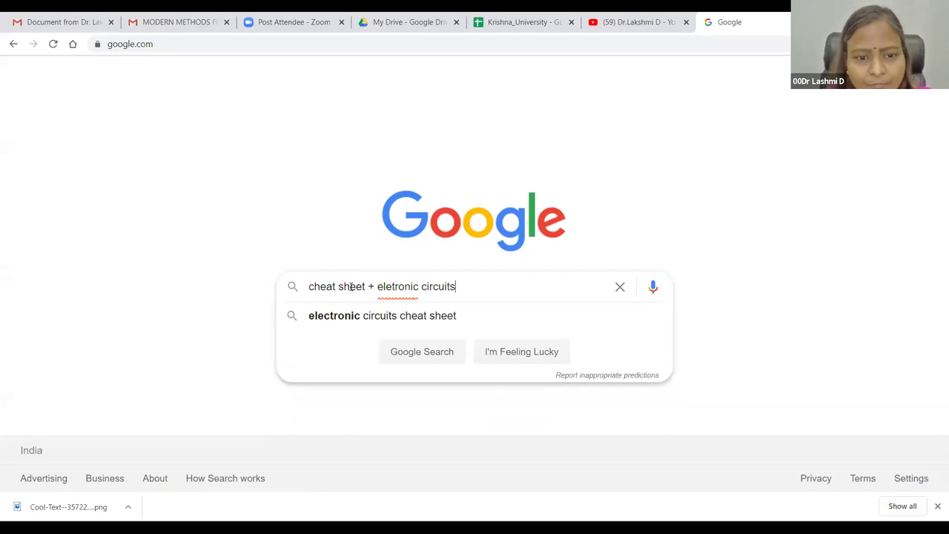
key("Down")
key("Return")
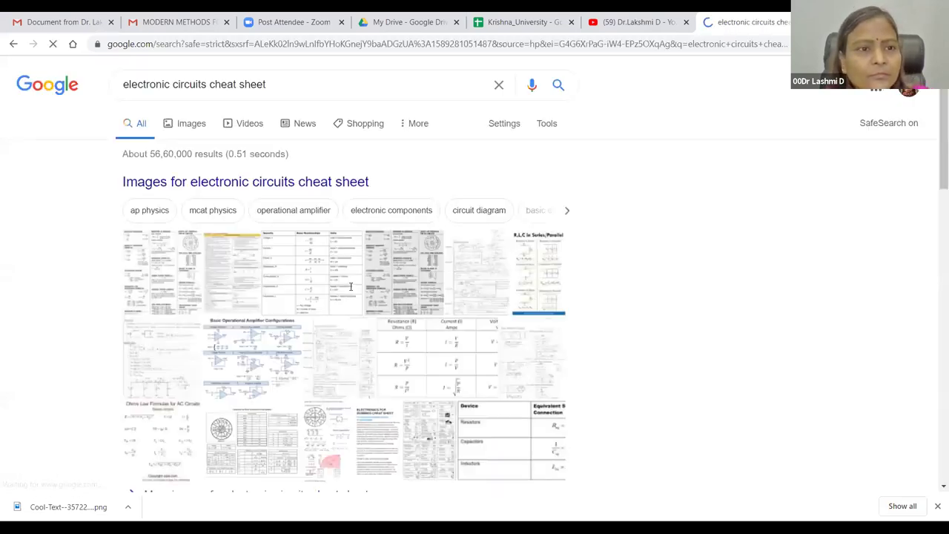
Switch to the image results and preview the electronics formula, R,L,C in Series/Parallel and Basic Operational Amplifier Configurations cheat sheets.
left_click(199, 128)
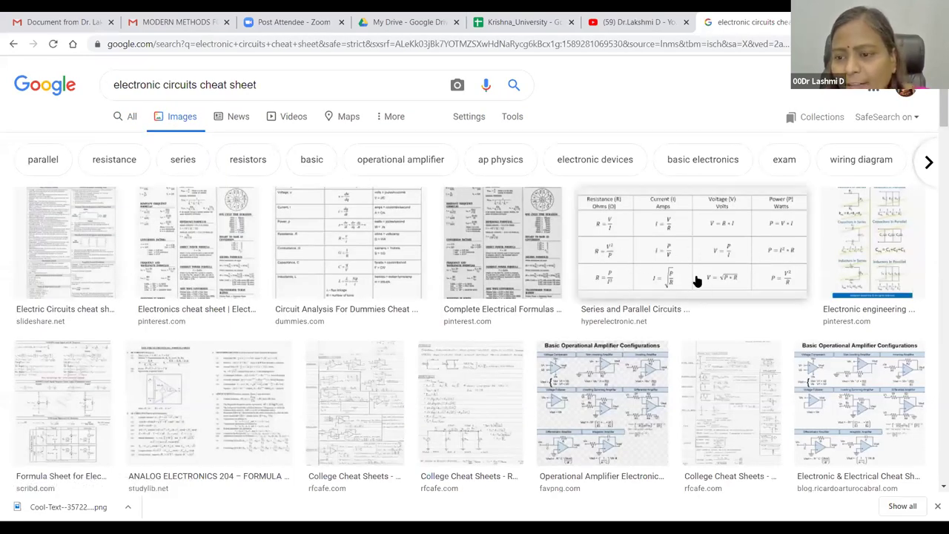
left_click(885, 397)
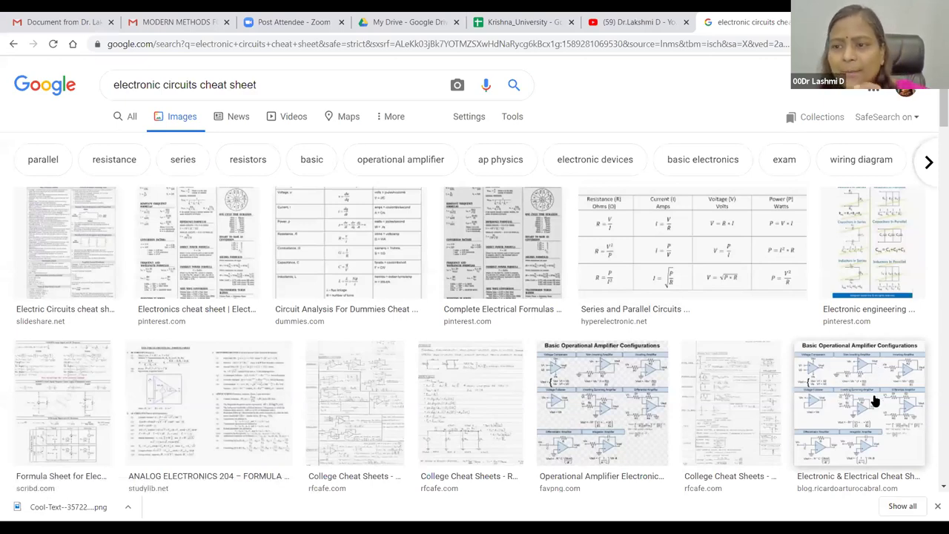
left_click(181, 253)
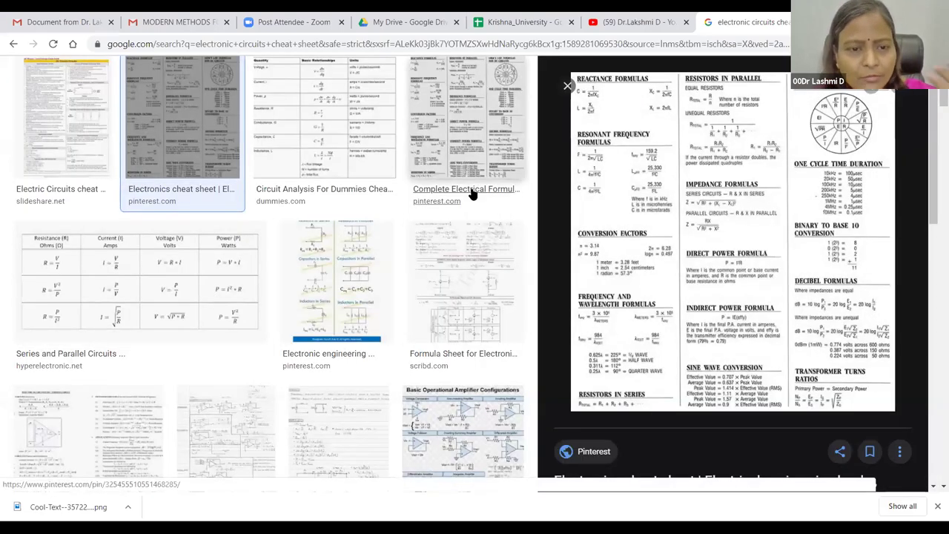
left_click(370, 265)
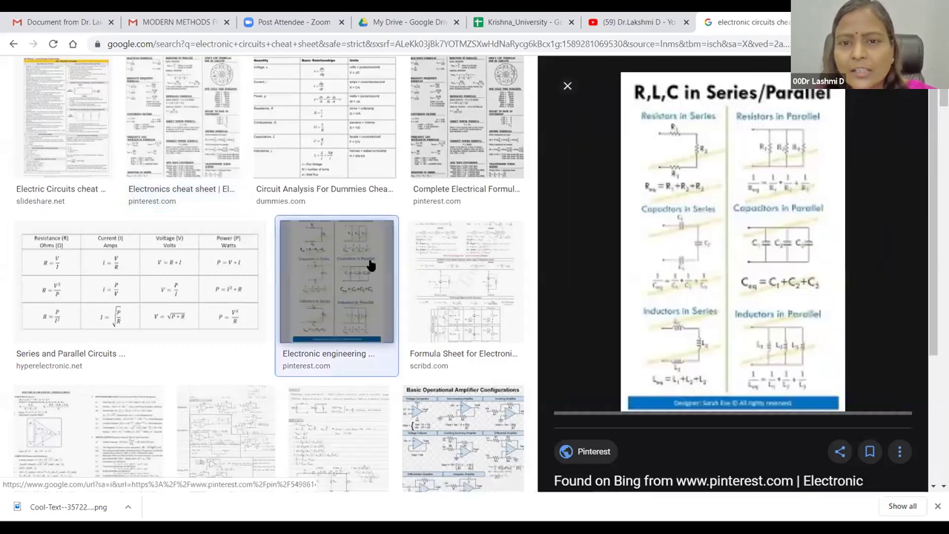
key("Escape")
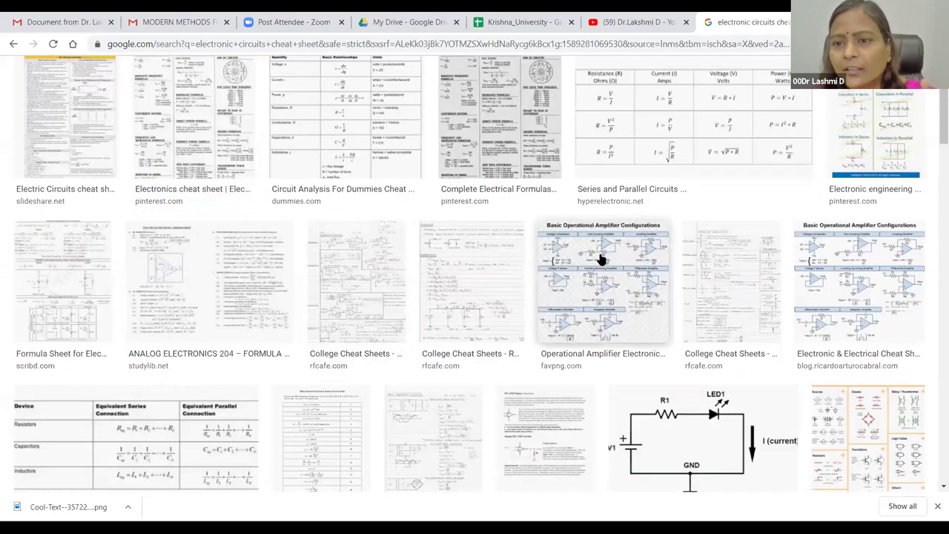
left_click(587, 227)
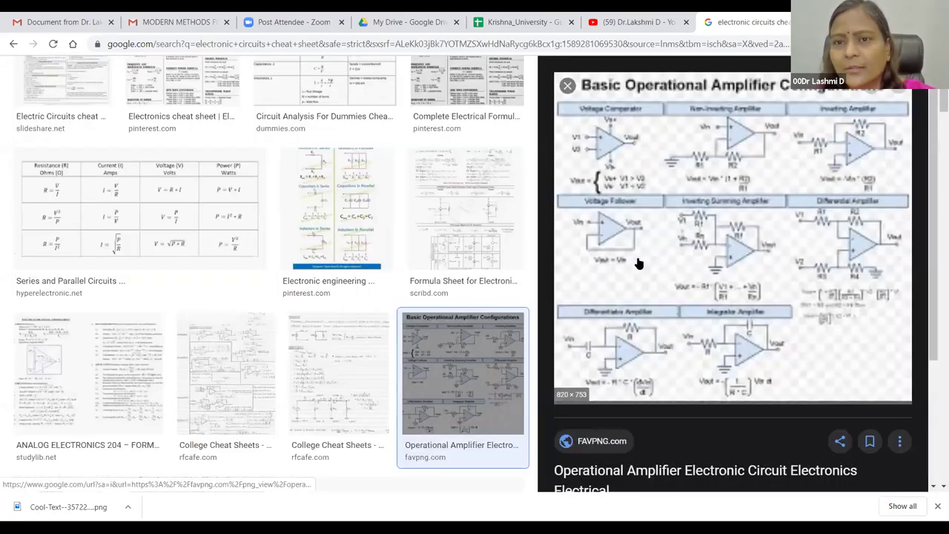